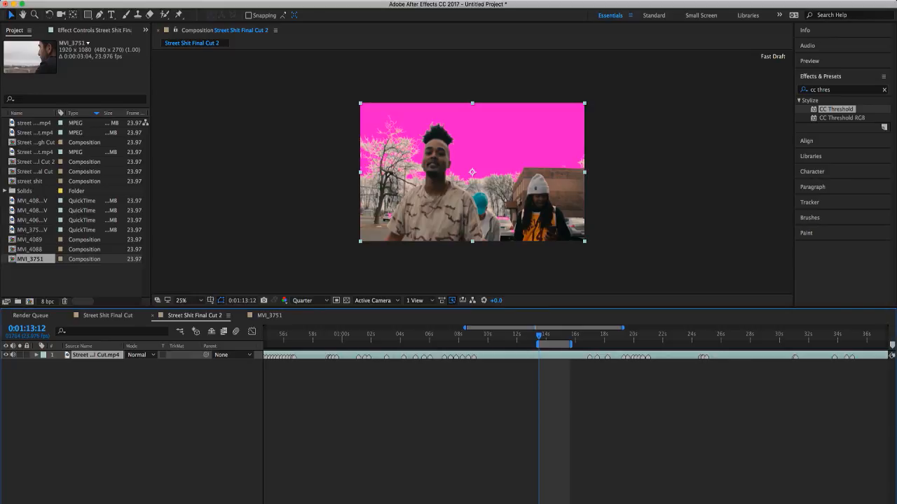
Step: Preview the finished coloured-sky effect in the Street Shit Final Cut 2 composition around 0:01:14:05
{"action": "key", "text": "space"}
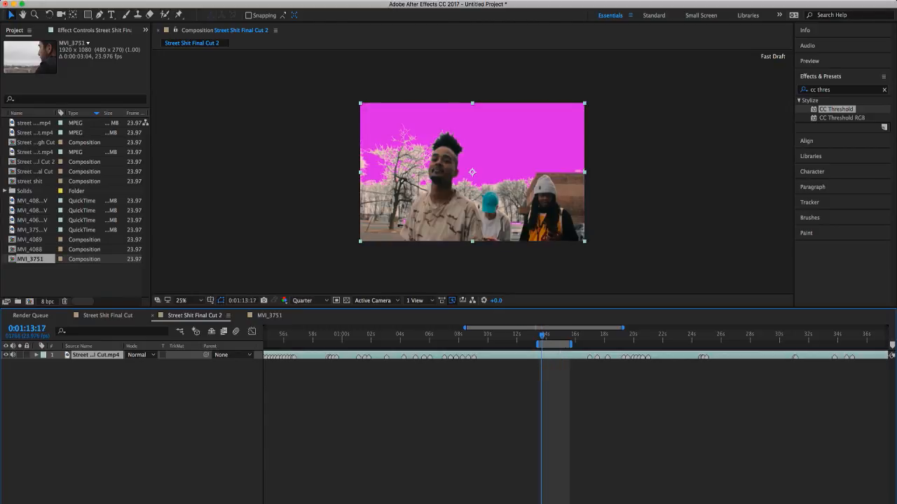
{"action": "key", "text": "space"}
{"action": "left_click_drag", "start_coordinate": [546, 336], "coordinate": [548, 336]}
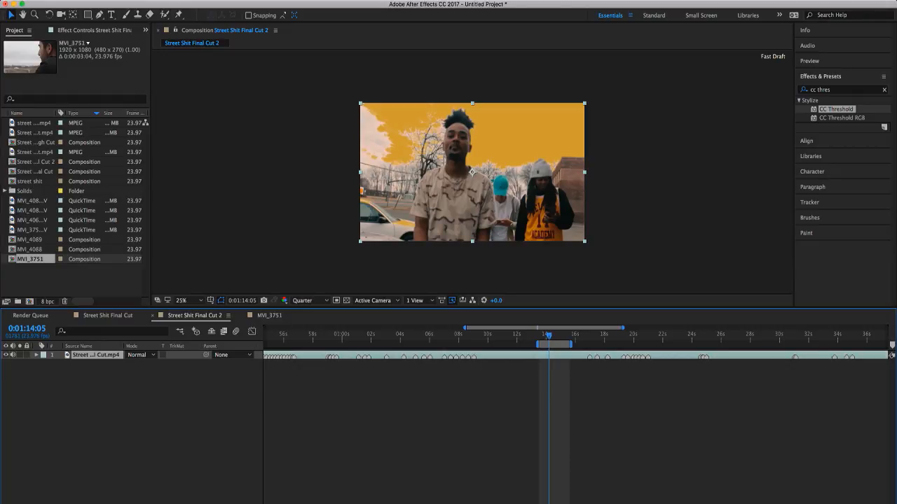
Step: In the MVI_3751 composition, end the work area around 0:00:08:09, trim the composition to it and preview the clip
{"action": "left_click", "coordinate": [269, 315]}
{"action": "key", "text": "space"}
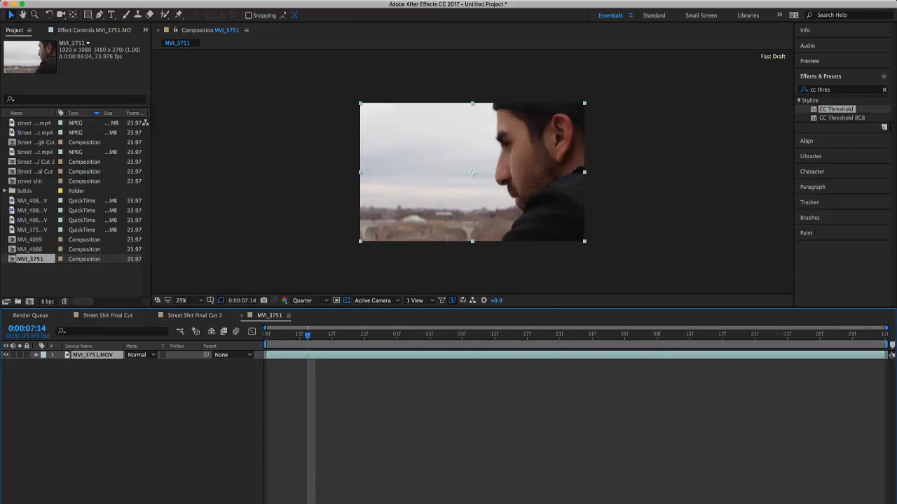
{"action": "key", "text": "space"}
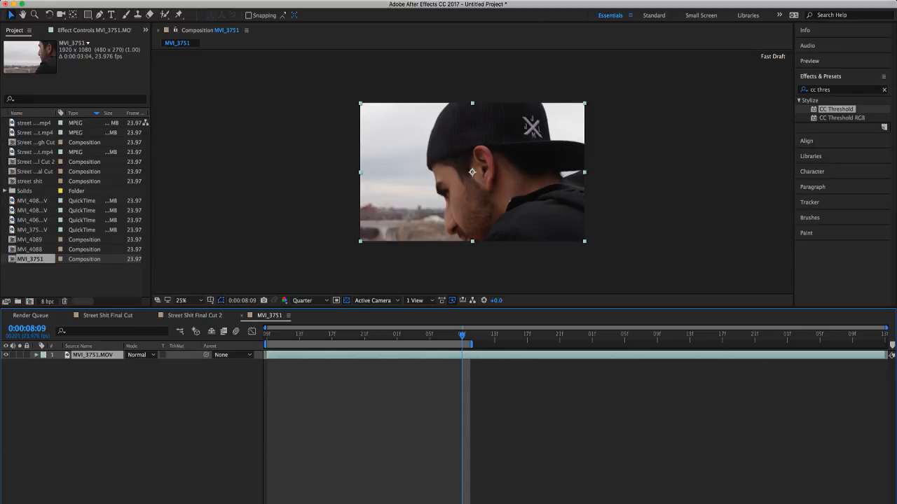
{"action": "key", "text": "super+shift+x"}
{"action": "key", "text": "space"}
{"action": "key", "text": "space"}
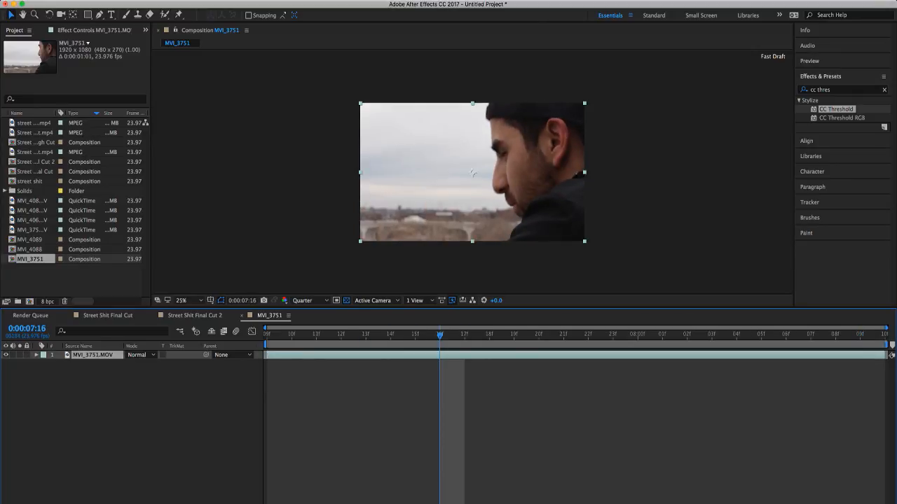
Step: Duplicate the MVI_3751.MOV layer and apply CC Threshold to the upper copy with a Threshold of 168.3
{"action": "key", "text": "super+d"}
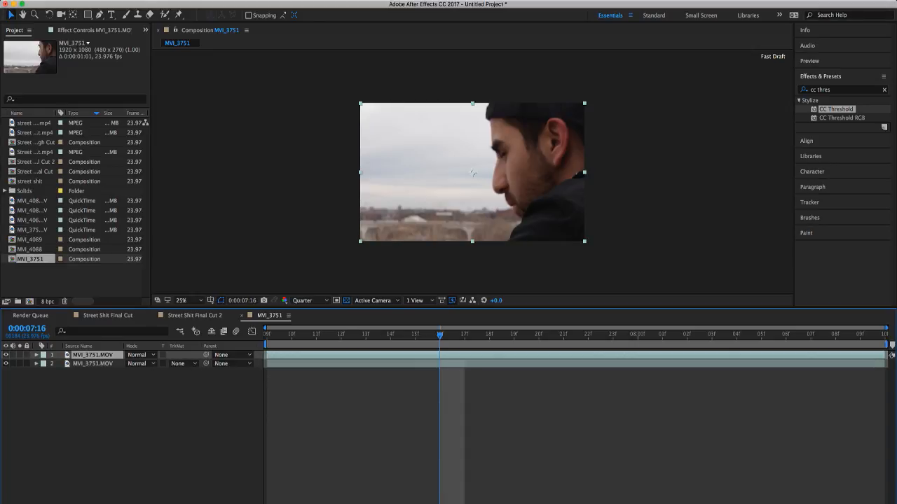
{"action": "left_click_drag", "start_coordinate": [473, 172], "coordinate": [473, 173]}
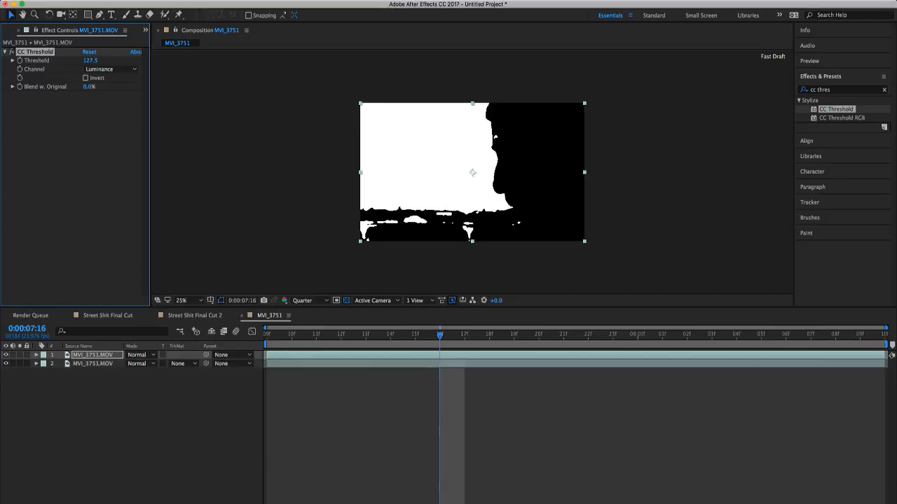
{"action": "left_click_drag", "start_coordinate": [91, 61], "coordinate": [90, 60]}
{"action": "left_click_drag", "start_coordinate": [90, 60], "coordinate": [119, 60]}
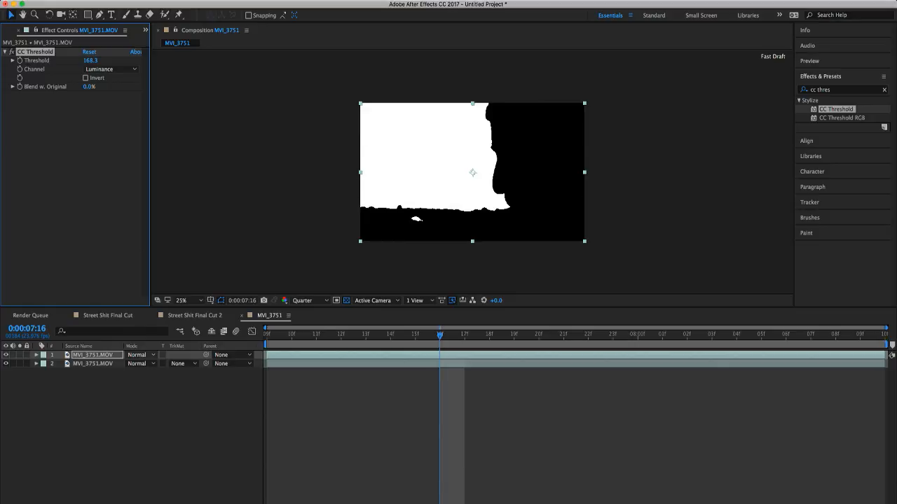
{"action": "left_click", "coordinate": [11, 51]}
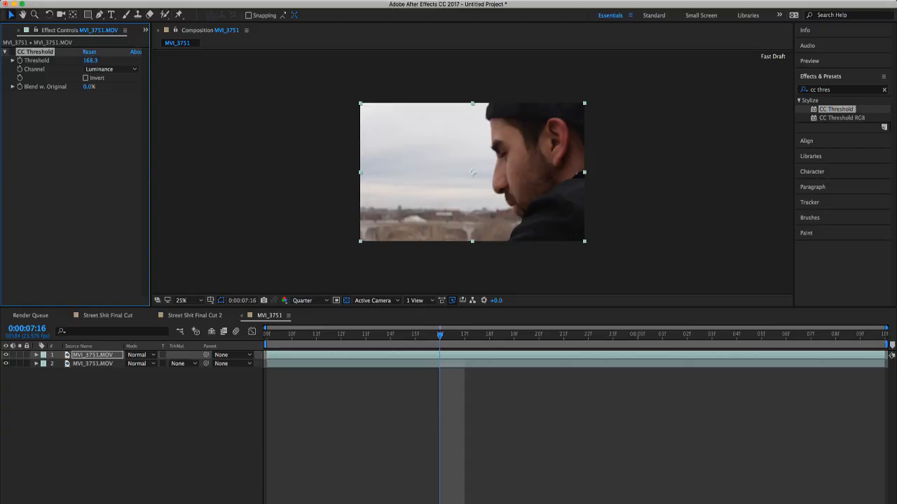
{"action": "key", "text": "shift+super+h"}
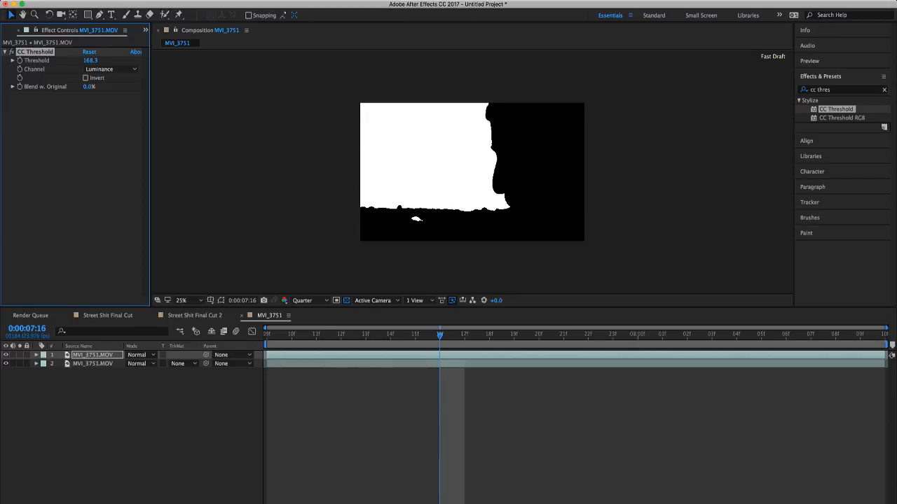
Step: Set the lower footage layer's track matte to Luma Inverted and check the cut-out sky against the transparency grid
{"action": "left_click", "coordinate": [183, 364]}
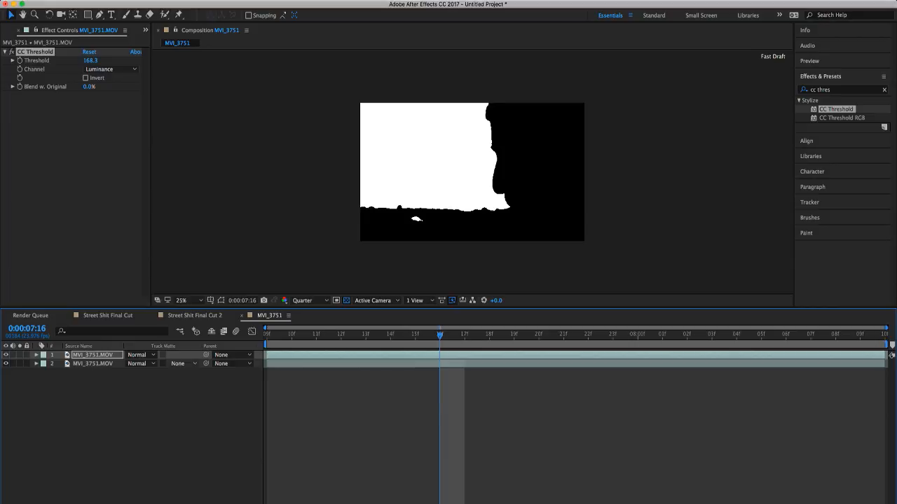
{"action": "left_click", "coordinate": [93, 364]}
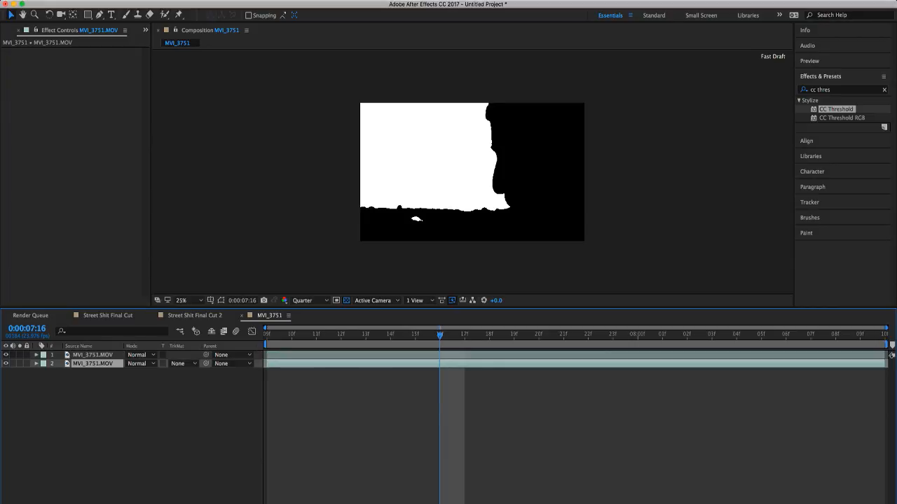
{"action": "left_click", "coordinate": [197, 400]}
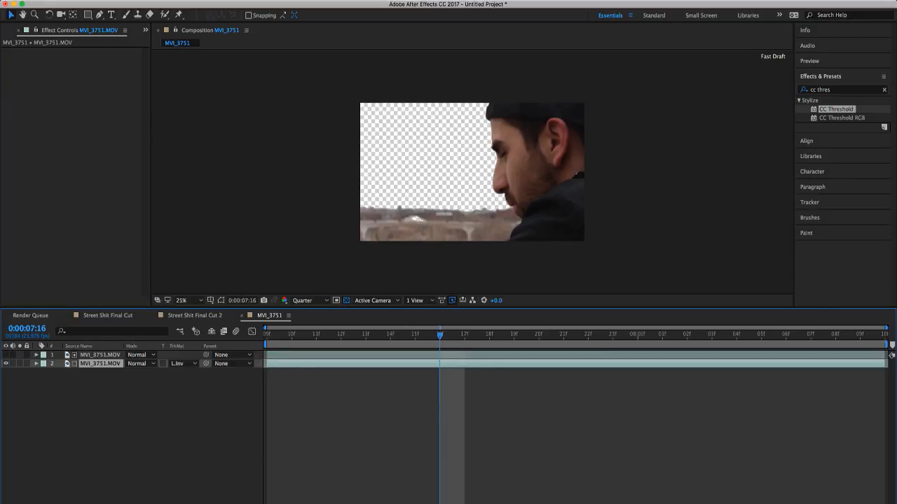
{"action": "left_click", "coordinate": [347, 301]}
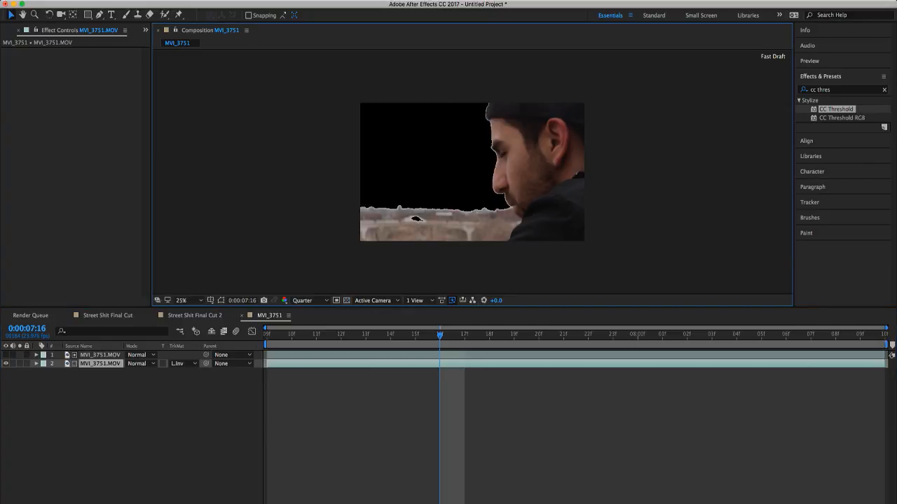
{"action": "left_click", "coordinate": [346, 300]}
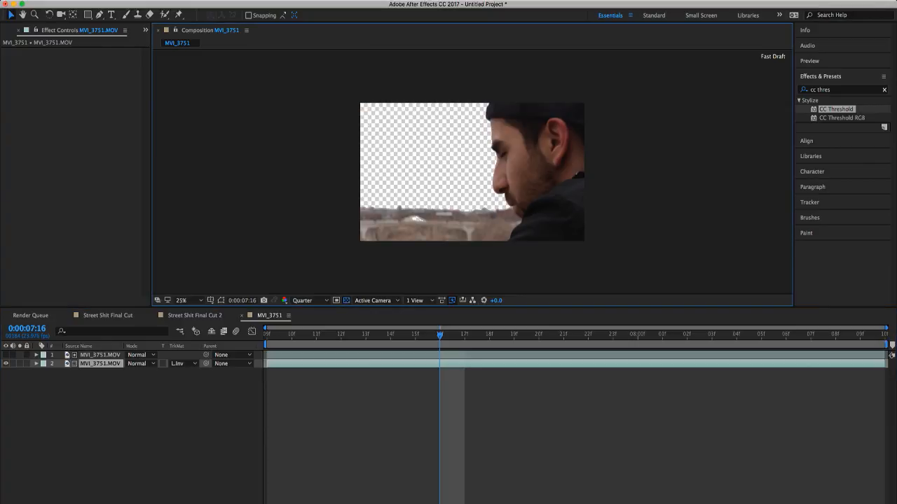
Step: Add a blue solid, move it beneath both footage layers as the new sky, and check the key frame by frame
{"action": "left_click", "coordinate": [884, 90]}
{"action": "left_click", "coordinate": [561, 420]}
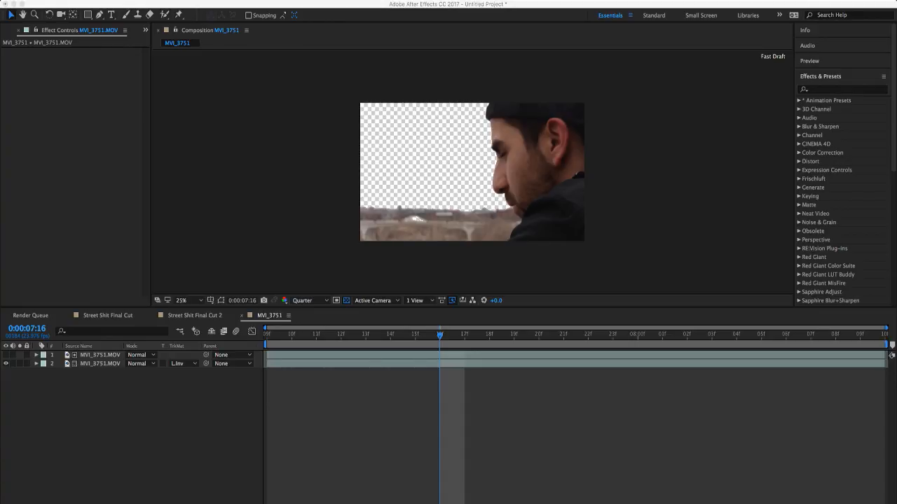
{"action": "key", "text": "Return"}
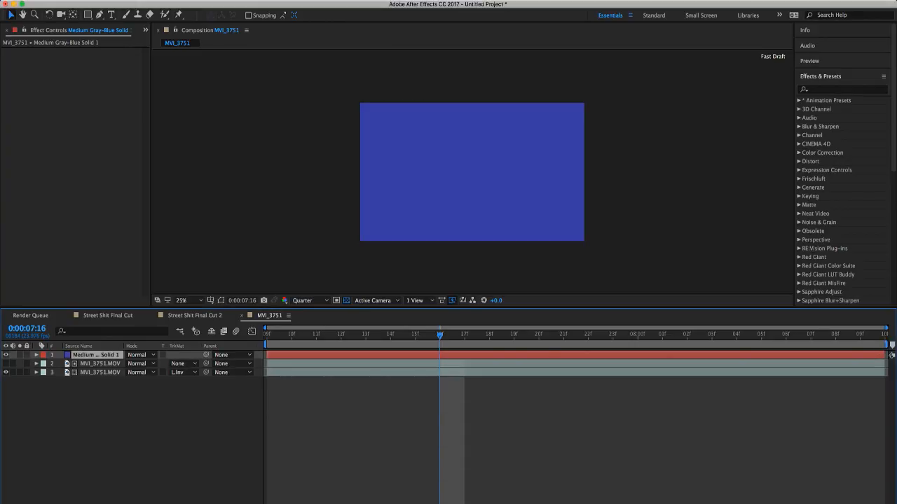
{"action": "key", "text": "ctrl+shift+bracketleft"}
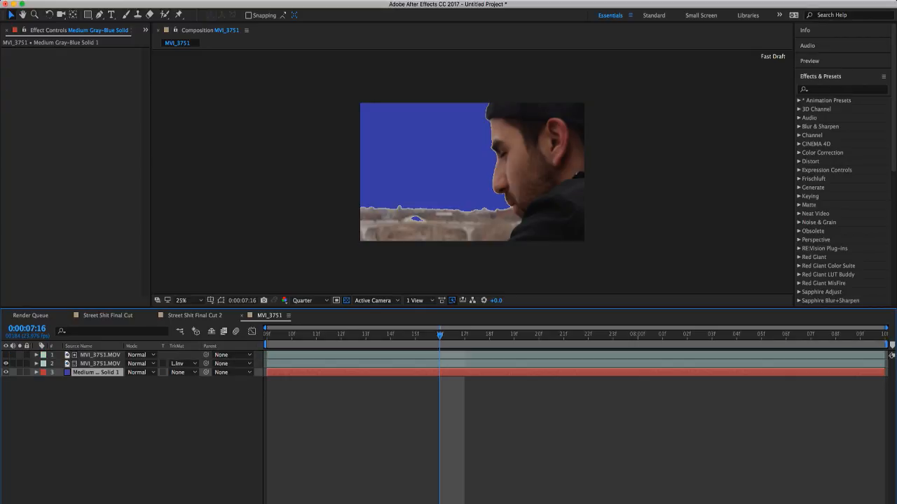
{"action": "key", "text": "Page_Up"}
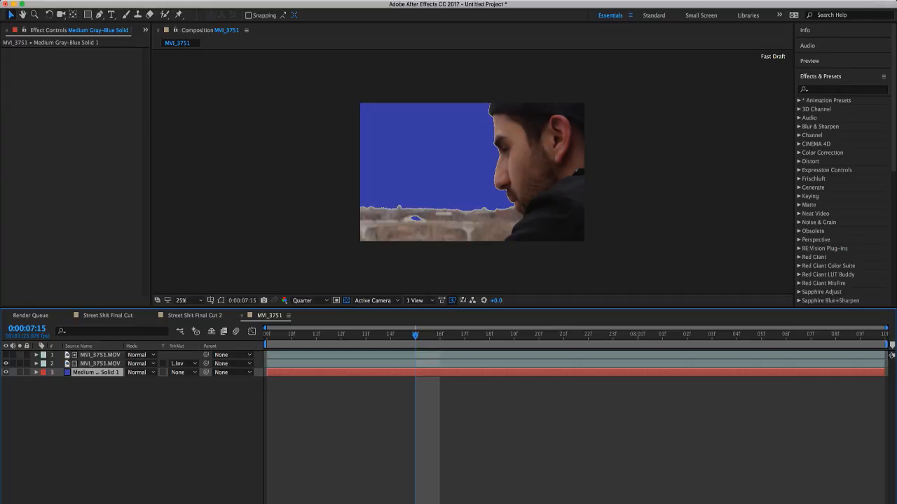
{"action": "key", "text": "Page_Down"}
{"action": "key", "text": "Page_Down"}
{"action": "key", "text": "Page_Down"}
{"action": "key", "text": "Page_Down"}
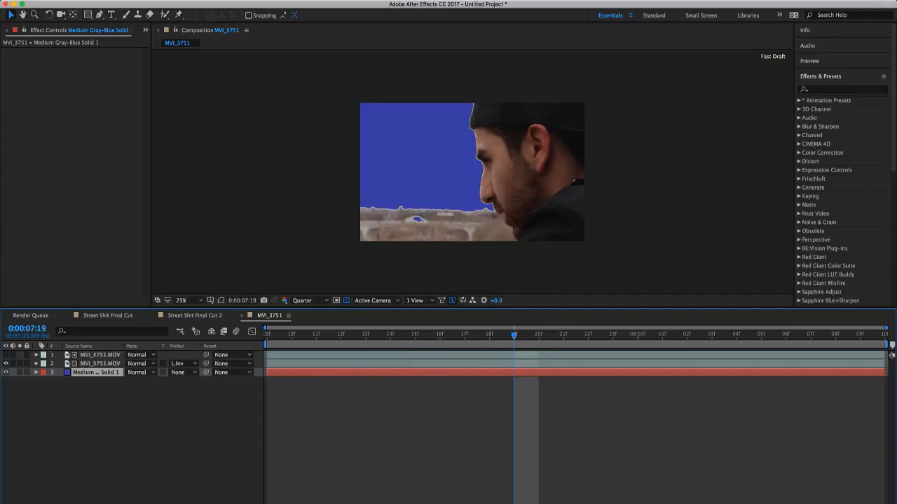
Step: Apply the CC Vector Blur effect to the top matte layer
{"action": "left_click", "coordinate": [100, 355]}
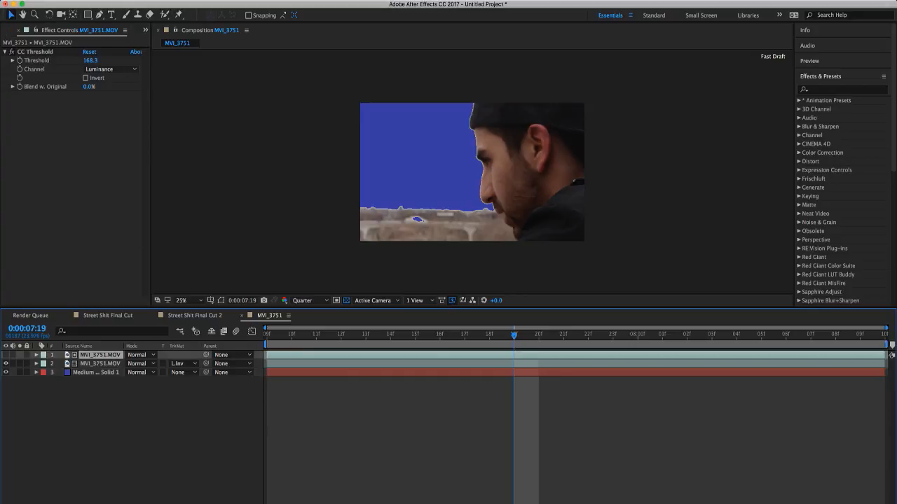
{"action": "left_click", "coordinate": [842, 90]}
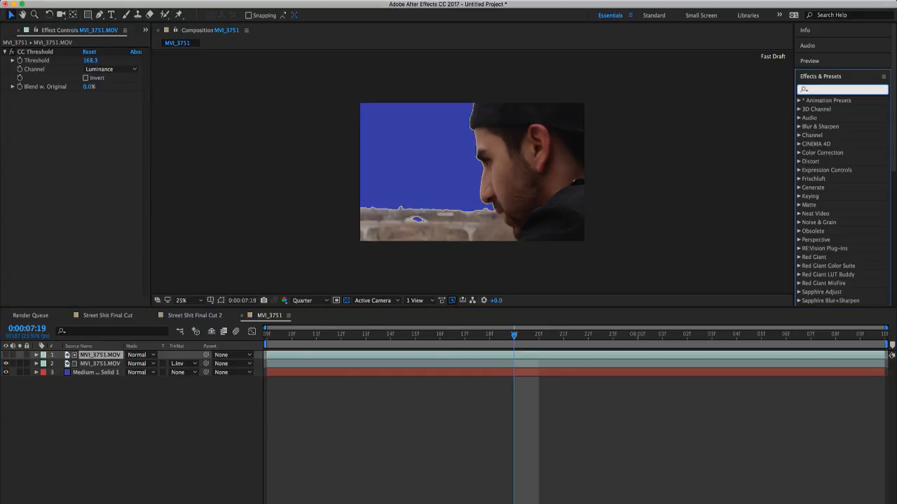
{"action": "type", "text": "cc vrcto\\"}
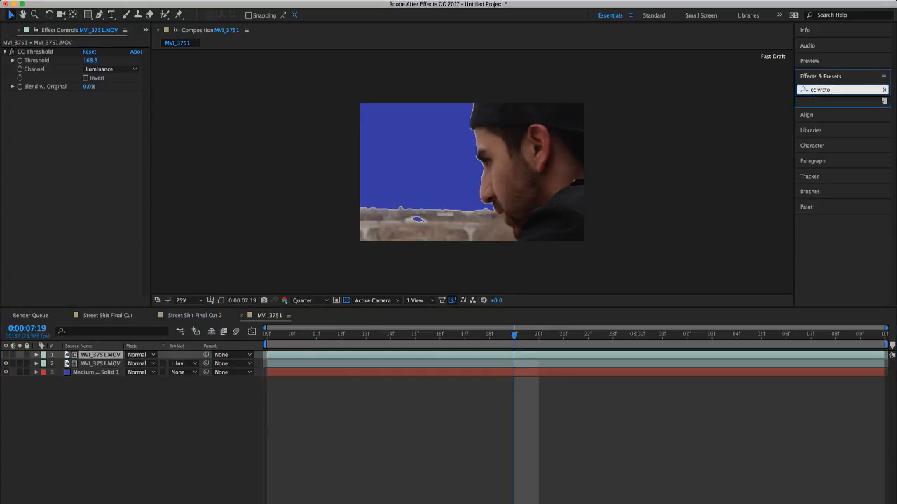
{"action": "key", "text": "BackSpace"}
{"action": "key", "text": "BackSpace"}
{"action": "key", "text": "BackSpace"}
{"action": "key", "text": "BackSpace"}
{"action": "key", "text": "BackSpace"}
{"action": "type", "text": "e"}
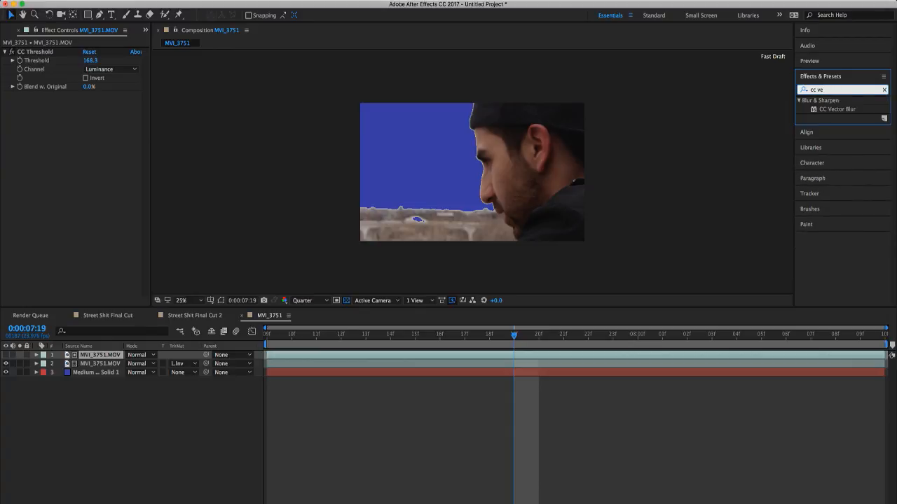
{"action": "double_click", "coordinate": [837, 109]}
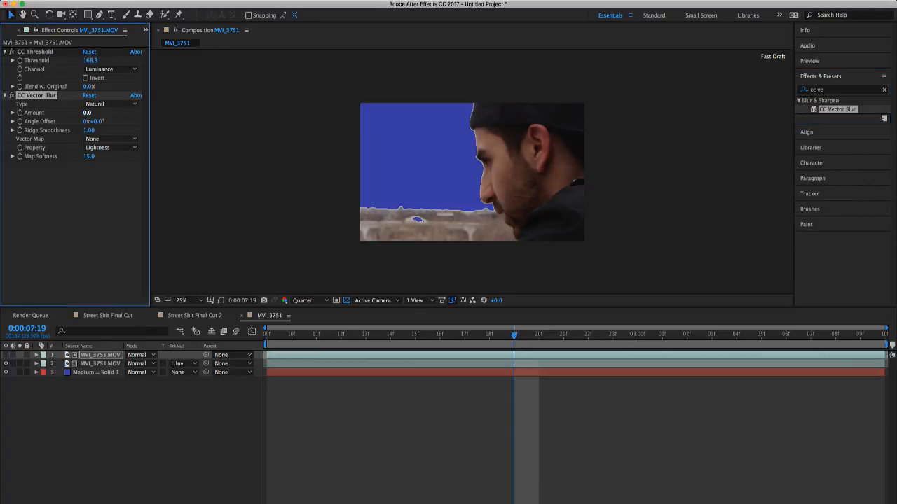
Step: On the matte layer, set the CC Vector Blur Amount to -17 and the CC Threshold value to 165.8
{"action": "left_click_drag", "start_coordinate": [86, 112], "coordinate": [114, 113]}
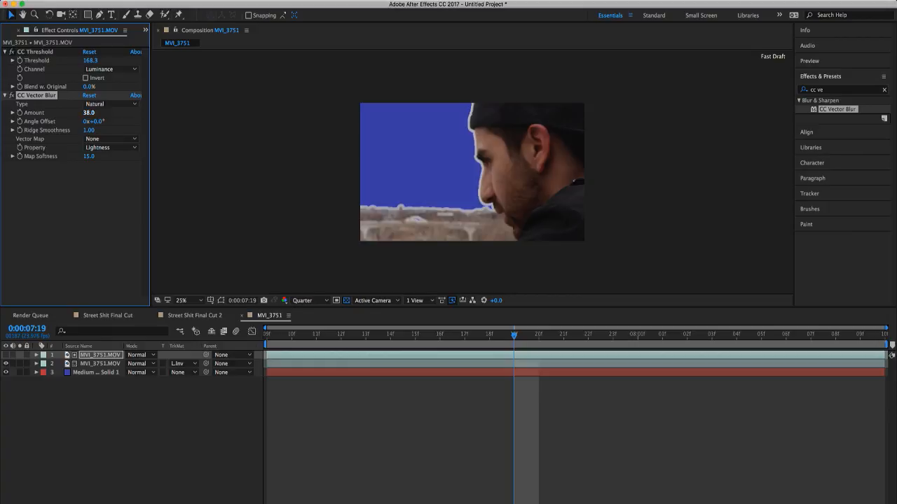
{"action": "left_click_drag", "start_coordinate": [89, 113], "coordinate": [50, 113]}
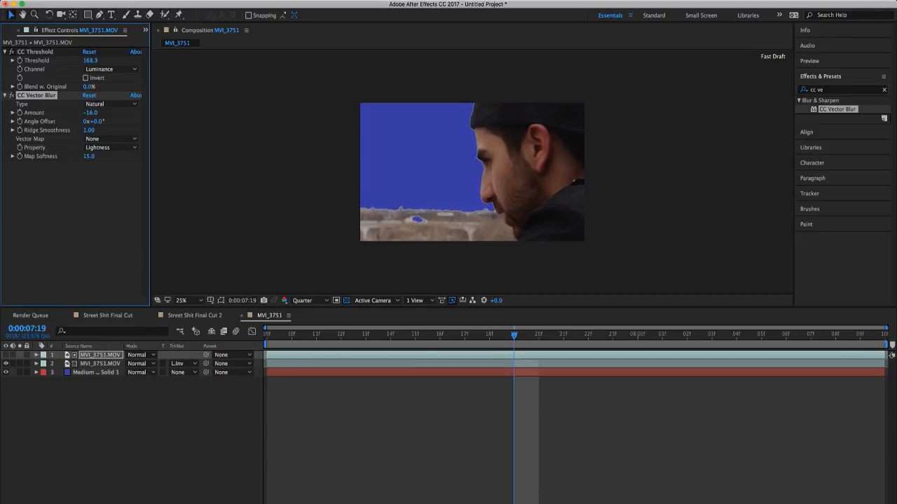
{"action": "left_click", "coordinate": [90, 60]}
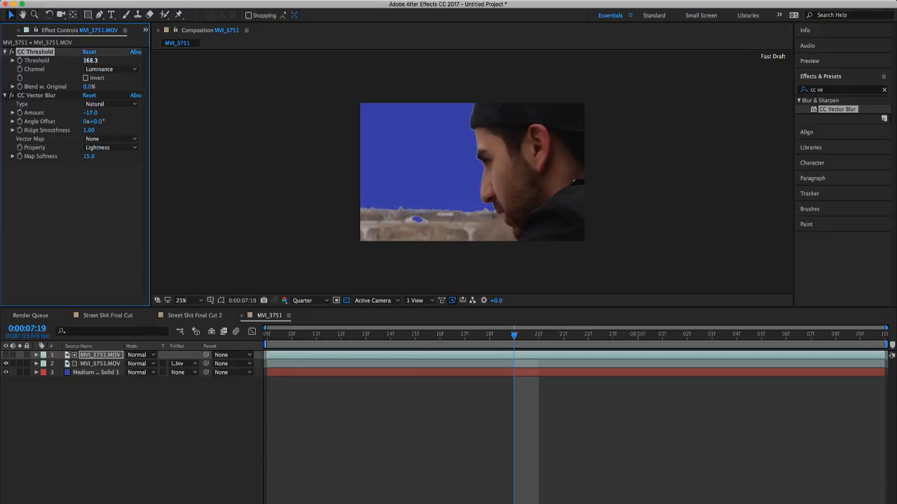
{"action": "mouse_move", "coordinate": [91, 60]}
{"action": "left_mouse_down"}
{"action": "mouse_move", "coordinate": [102, 60]}
{"action": "mouse_move", "coordinate": [89, 60]}
{"action": "left_mouse_up"}
Step: Duplicate the second footage layer, place the copy on top without a track matte, and hide it at 0:00:07:12
{"action": "left_click", "coordinate": [99, 355]}
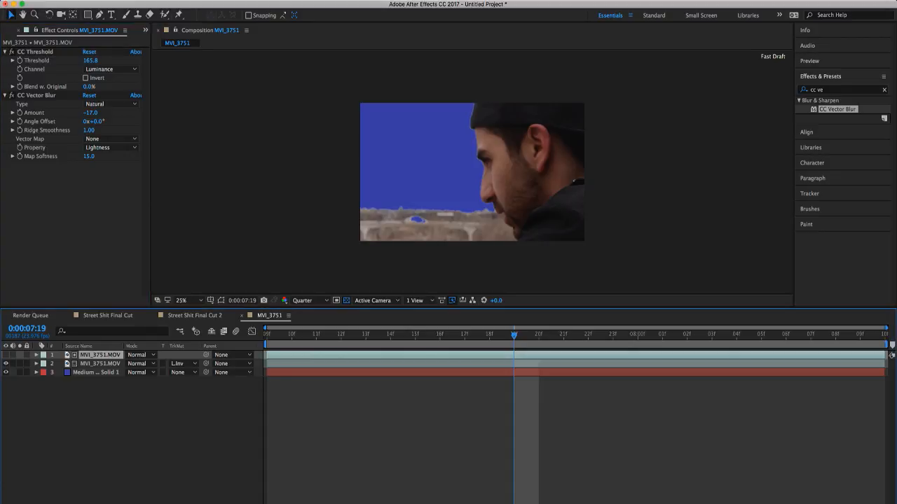
{"action": "left_click", "coordinate": [100, 364]}
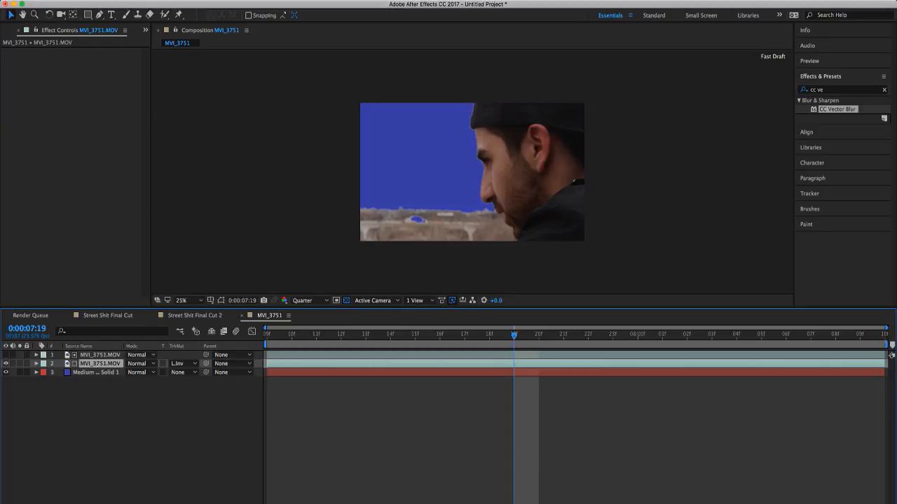
{"action": "key", "text": "super+d"}
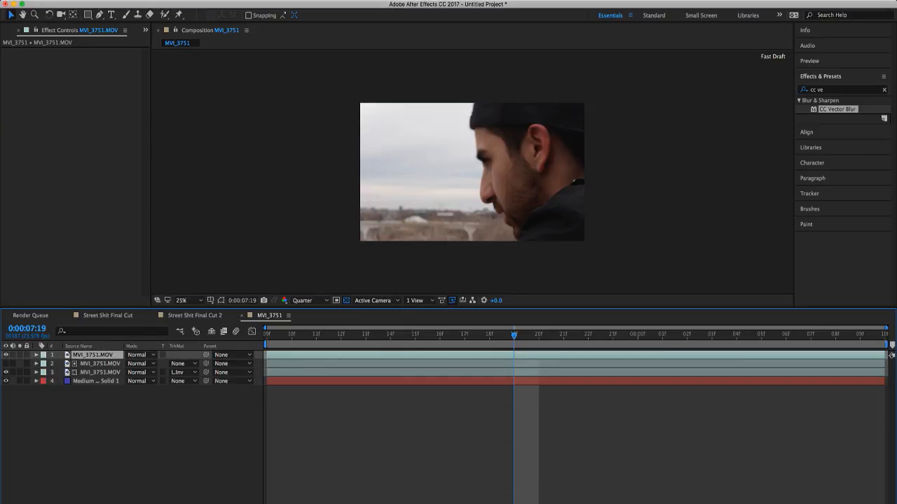
{"action": "left_click_drag", "start_coordinate": [514, 335], "coordinate": [341, 335]}
{"action": "left_click", "coordinate": [5, 355]}
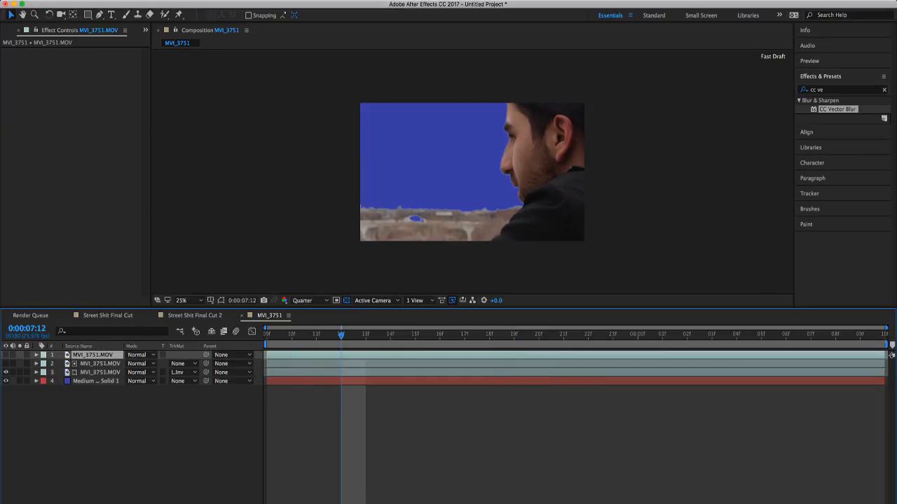
Step: Mask the top copy with a four-point shape around the blue hole in the wall, show the layer, and check it at 0:00:08:01
{"action": "key", "text": "g"}
{"action": "left_click", "coordinate": [400, 211]}
{"action": "left_click", "coordinate": [427, 228]}
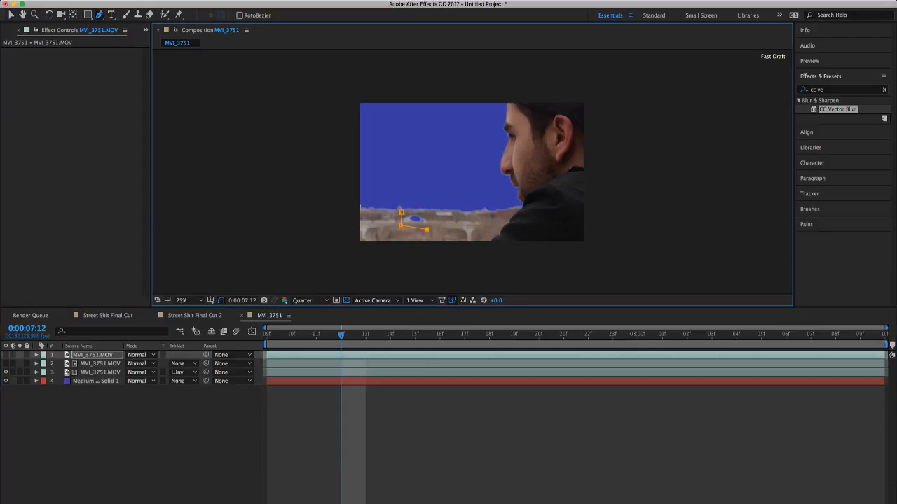
{"action": "left_click", "coordinate": [427, 213]}
{"action": "left_click", "coordinate": [400, 211]}
{"action": "left_click", "coordinate": [5, 355]}
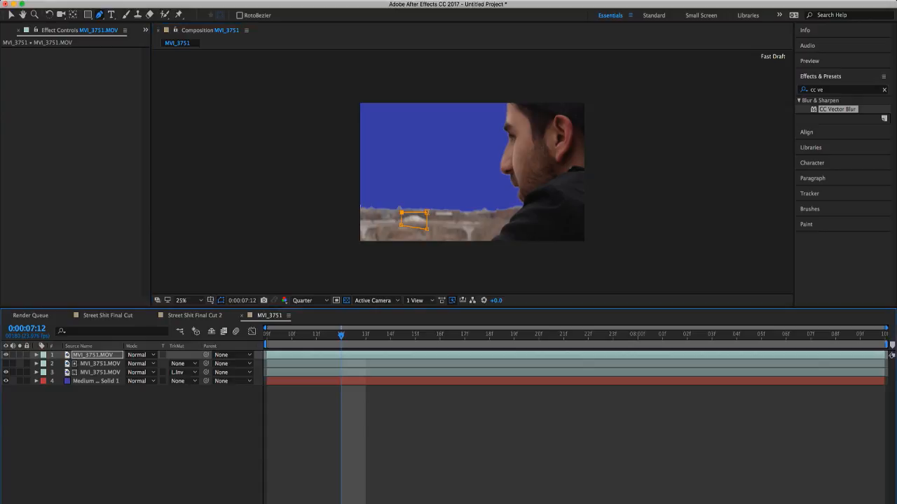
{"action": "left_click", "coordinate": [221, 300]}
{"action": "left_click_drag", "start_coordinate": [341, 336], "coordinate": [662, 336]}
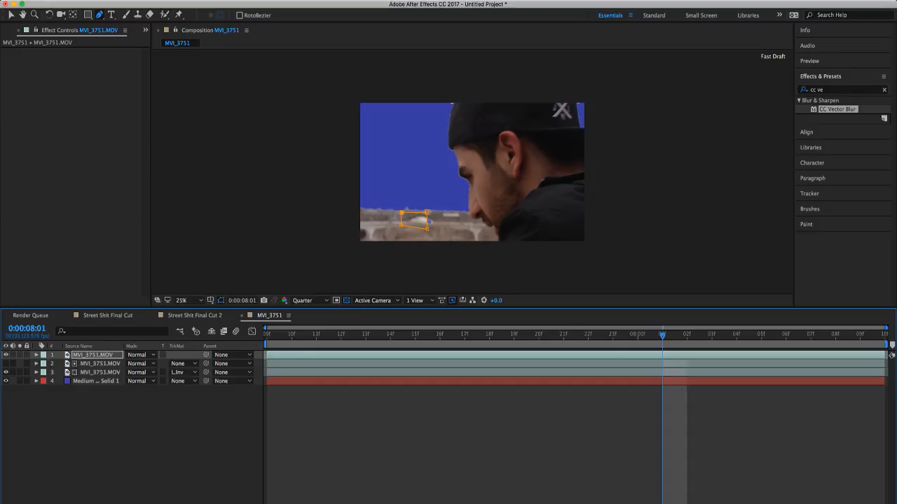
Step: Preview the patched composition, and apply the Hue/Saturation effect to the Medium Gray-Blue Solid 1 layer
{"action": "key", "text": "space"}
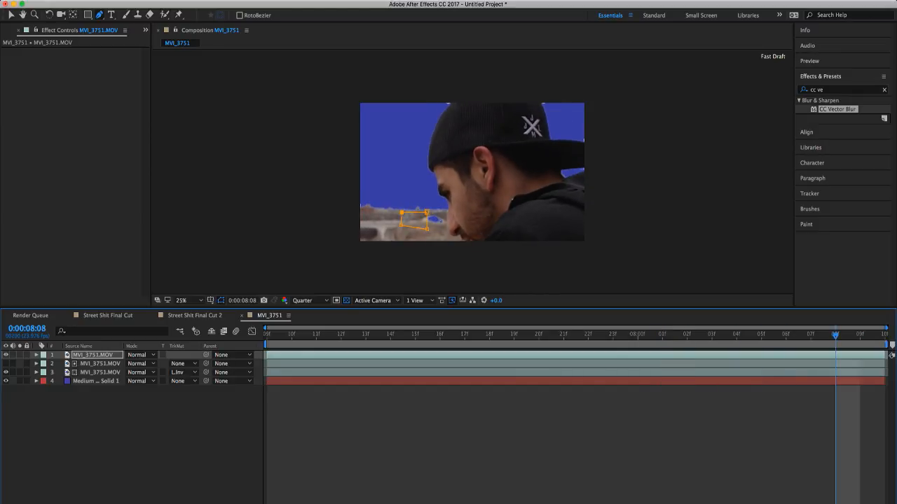
{"action": "key", "text": "space"}
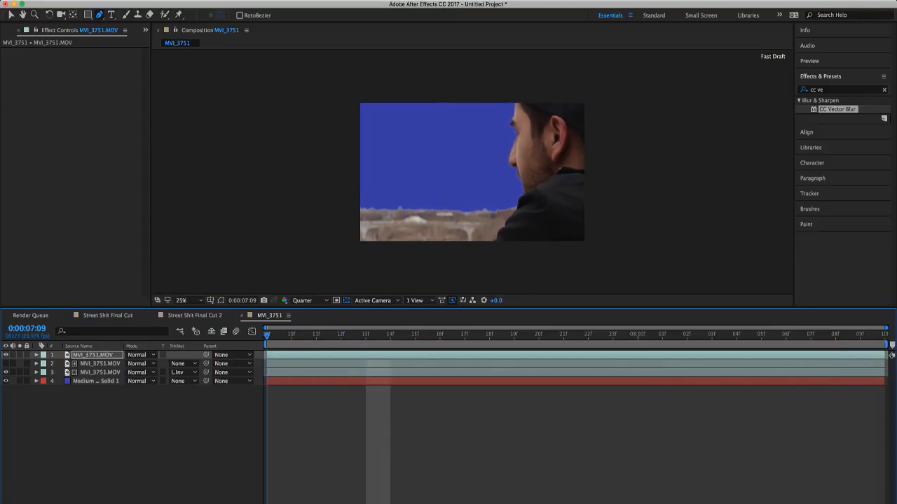
{"action": "left_click", "coordinate": [96, 381]}
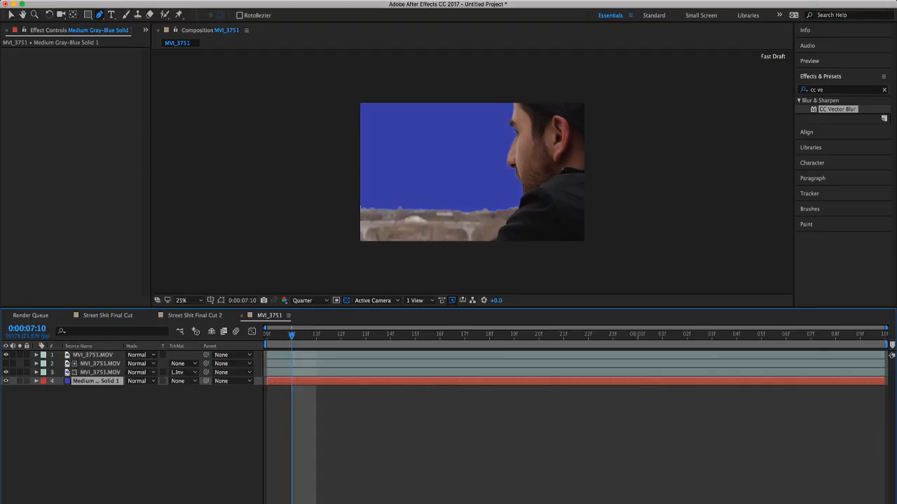
{"action": "left_click", "coordinate": [884, 89]}
{"action": "left_click", "coordinate": [844, 90]}
{"action": "type", "text": "hue"}
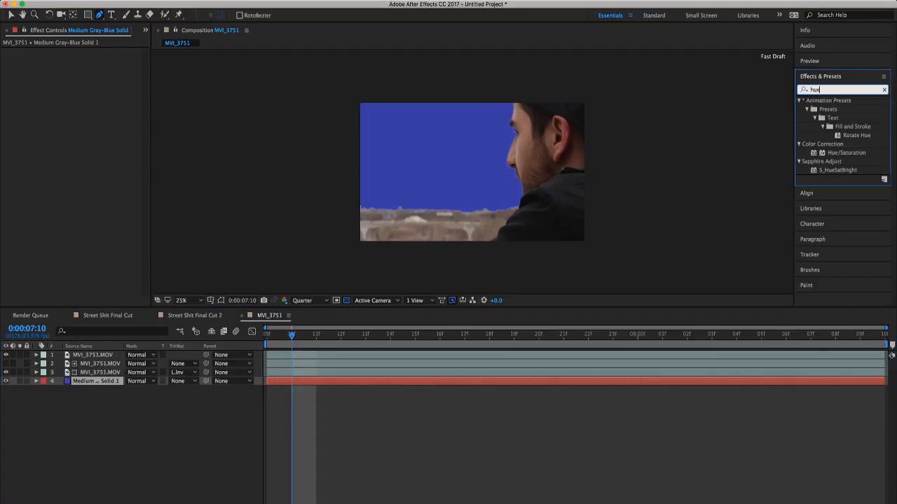
{"action": "double_click", "coordinate": [847, 152]}
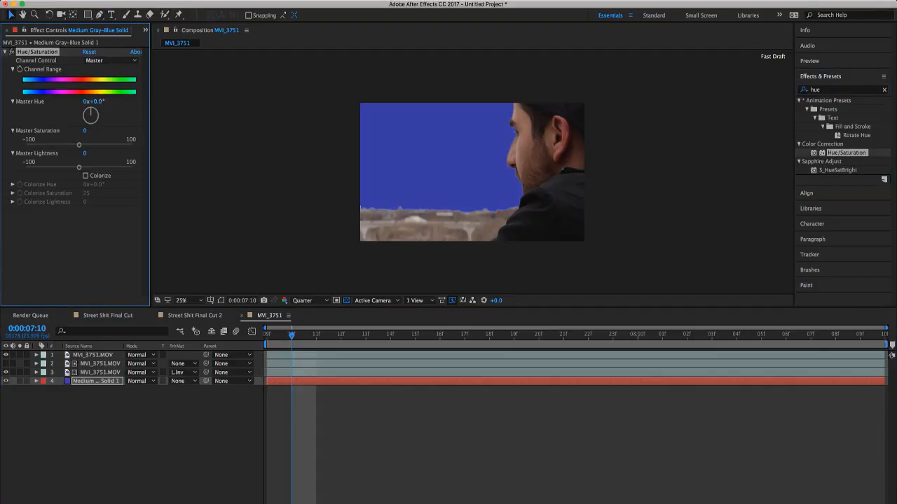
Step: Set the solid's Master Hue to 92° and enable Channel Range keyframing at 0:00:07:09
{"action": "left_click_drag", "start_coordinate": [91, 112], "coordinate": [91, 115]}
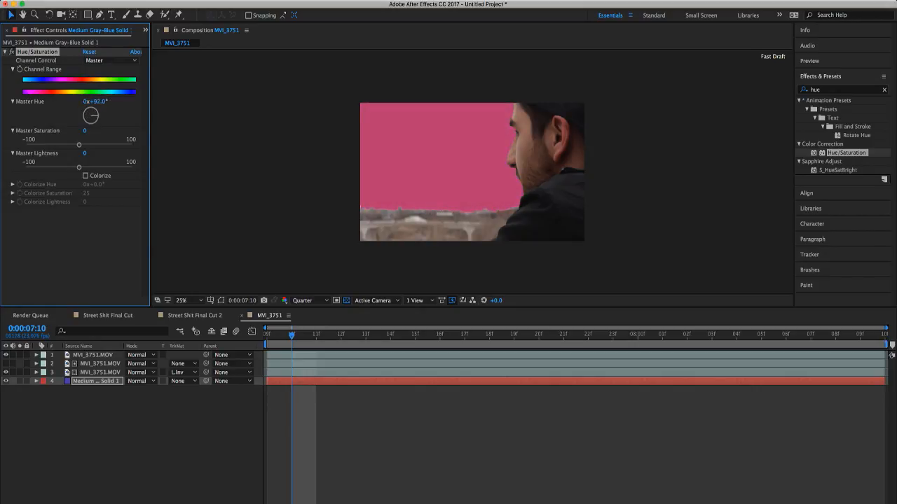
{"action": "left_click", "coordinate": [267, 335]}
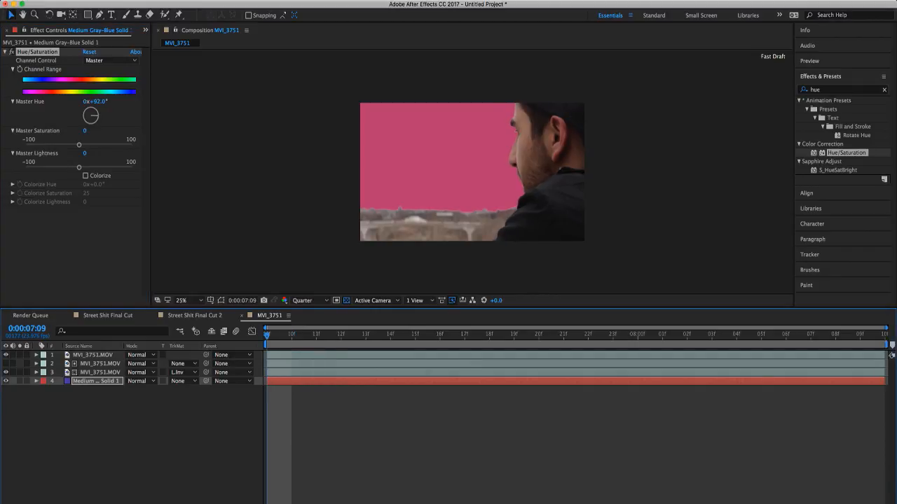
{"action": "left_click", "coordinate": [19, 70]}
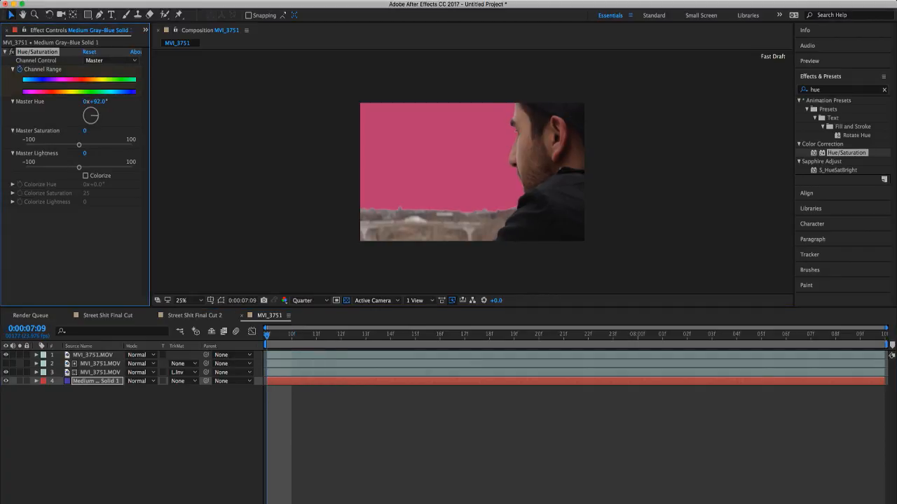
Step: At 0:00:08:09, set the solid's Master Hue to 3x+51.0° and play back the colour animation
{"action": "left_click_drag", "start_coordinate": [267, 335], "coordinate": [860, 335]}
{"action": "left_click_drag", "start_coordinate": [92, 115], "coordinate": [97, 111]}
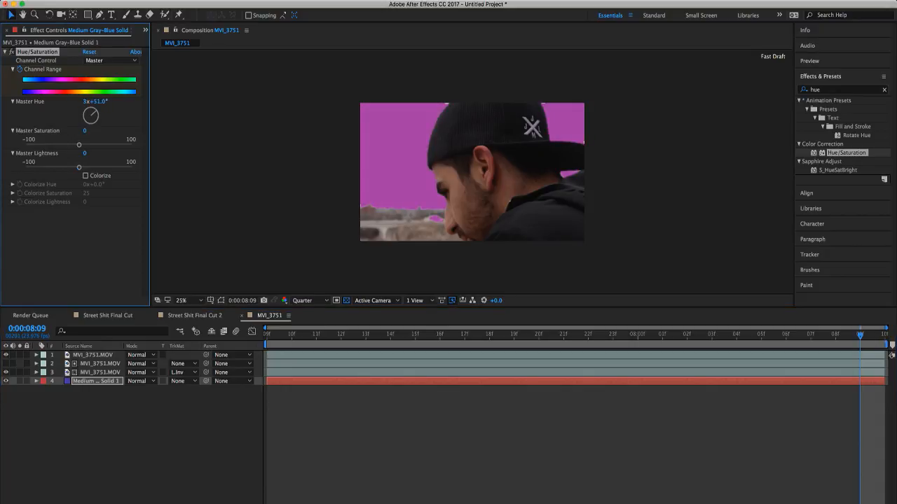
{"action": "key", "text": "space"}
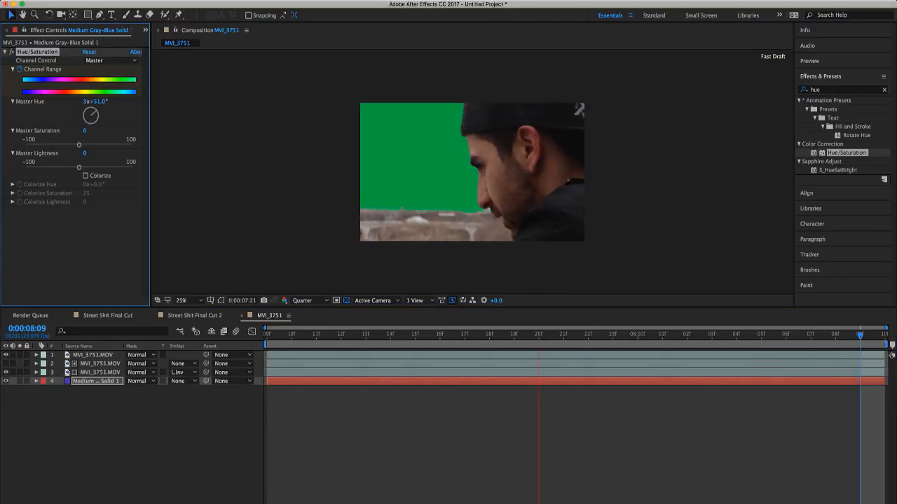
{"action": "key", "text": "space"}
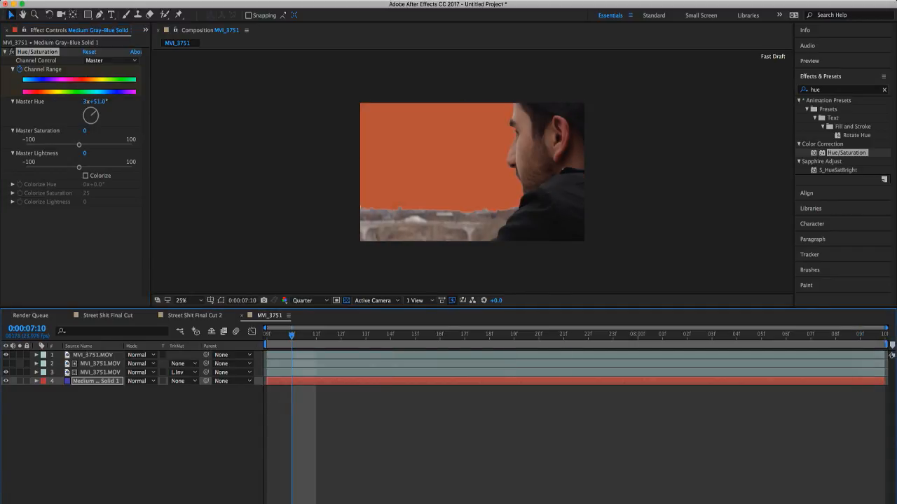
Step: At 0:00:07:10, set Master Hue to 135°, Master Saturation to 3 and Master Lightness to -21, and return to 0:00:07:09
{"action": "mouse_move", "coordinate": [79, 144]}
{"action": "left_mouse_down"}
{"action": "mouse_move", "coordinate": [129, 144]}
{"action": "mouse_move", "coordinate": [30, 168]}
{"action": "mouse_move", "coordinate": [126, 168]}
{"action": "mouse_move", "coordinate": [68, 168]}
{"action": "mouse_move", "coordinate": [81, 145]}
{"action": "left_mouse_up"}
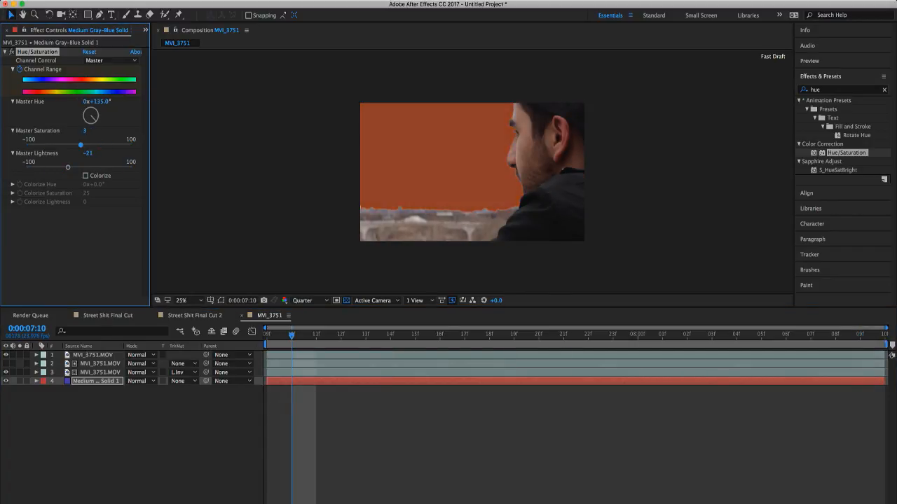
{"action": "left_click_drag", "start_coordinate": [291, 334], "coordinate": [267, 335]}
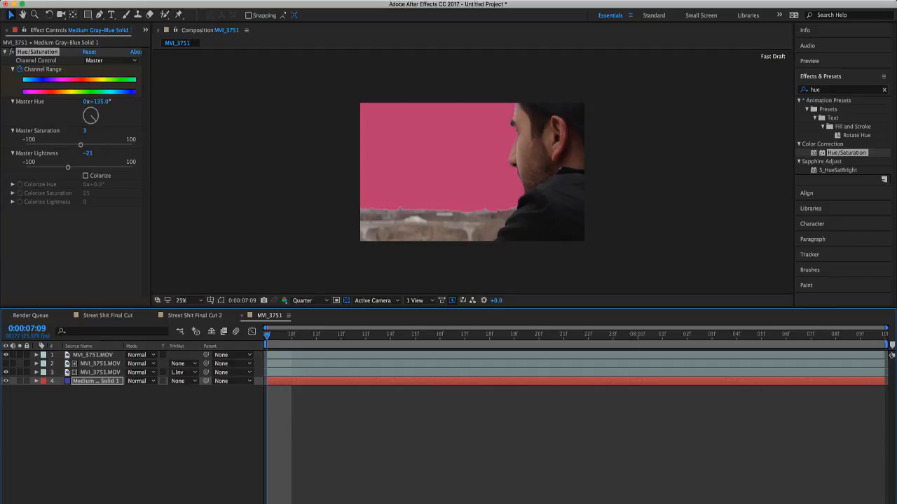
Step: Review the effects on the CC Threshold matte layer and check the composition at 0:00:07:10
{"action": "left_click", "coordinate": [93, 355]}
{"action": "left_click", "coordinate": [100, 364]}
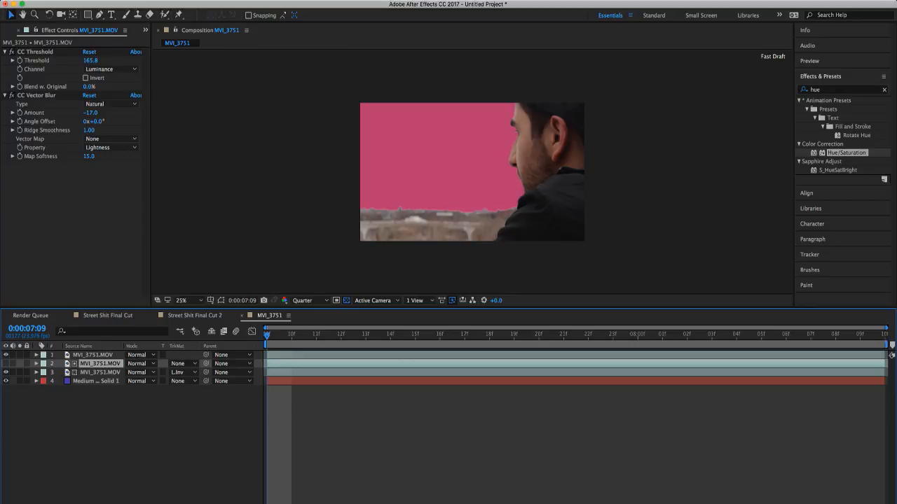
{"action": "key", "text": "Page_Down"}
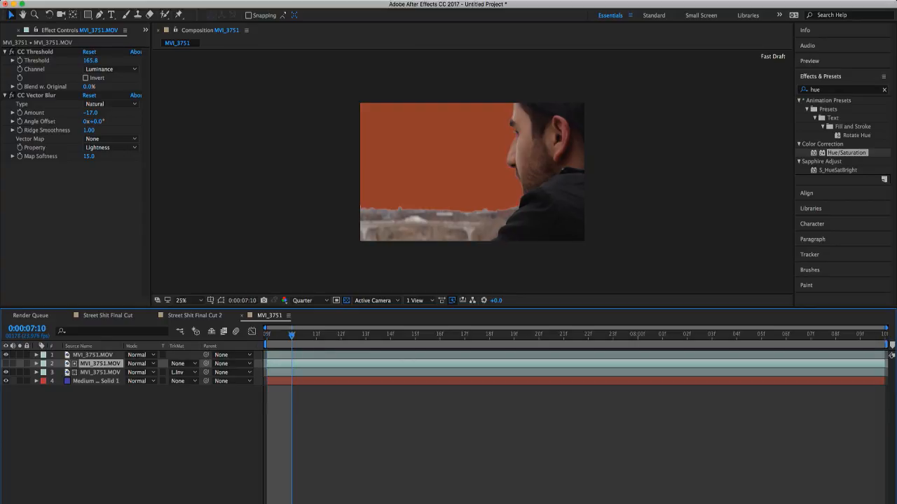